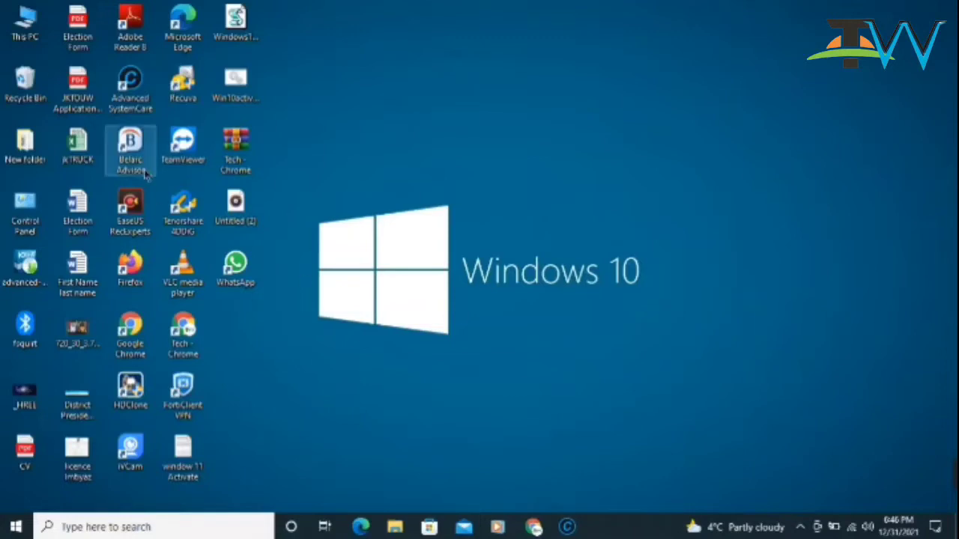
Open This PC's properties to check the system type, and minimize the Settings window.
{"action": "right_click", "coordinate": [22, 16]}
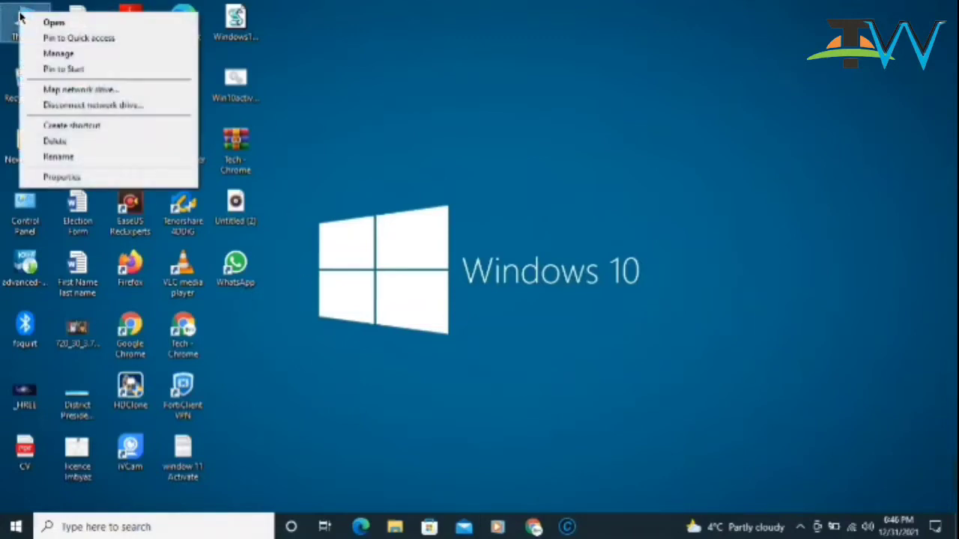
{"action": "left_click", "coordinate": [62, 177]}
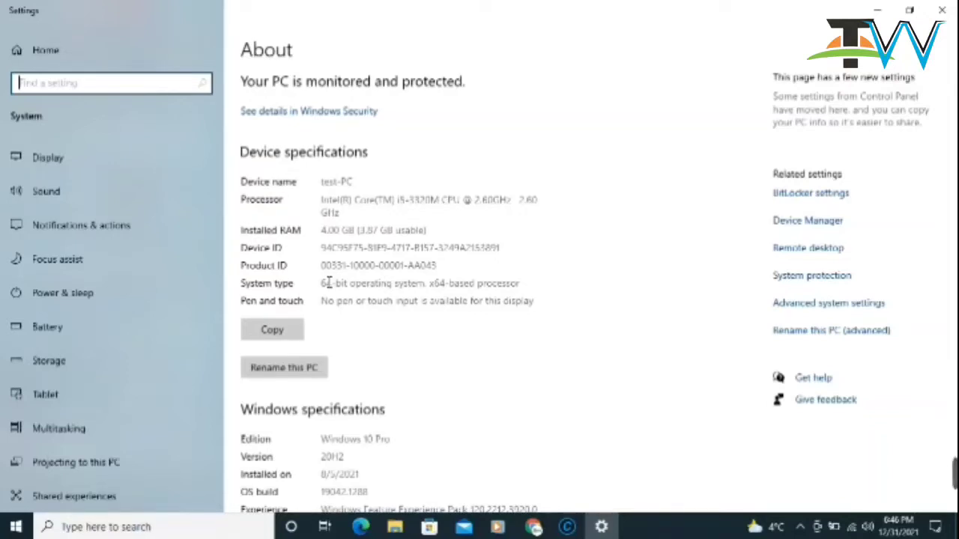
{"action": "left_click", "coordinate": [878, 13]}
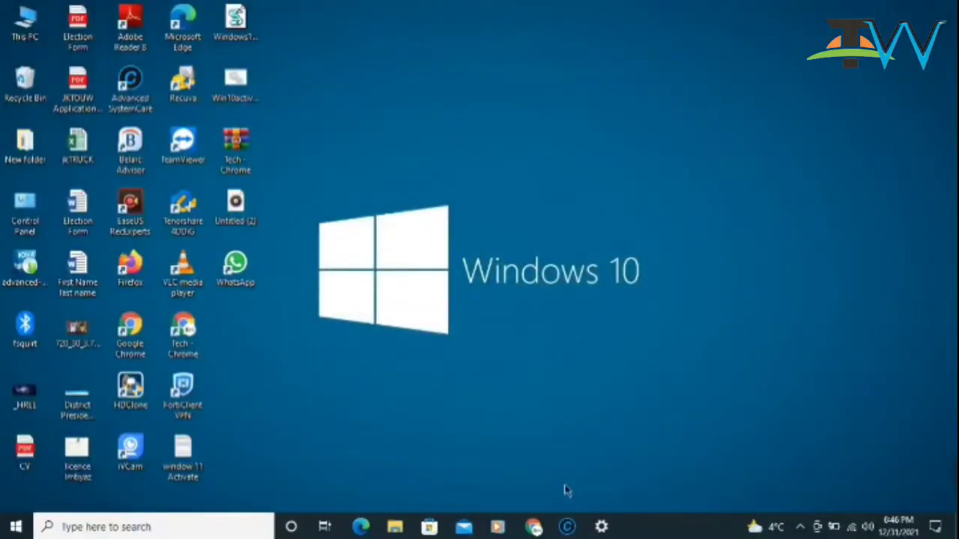
Switch to Chrome, search for "intel bluetooth driver for windows 10 64 bit", and open Intel's driver page for Windows 10 64-bit.
{"action": "left_click", "coordinate": [535, 528]}
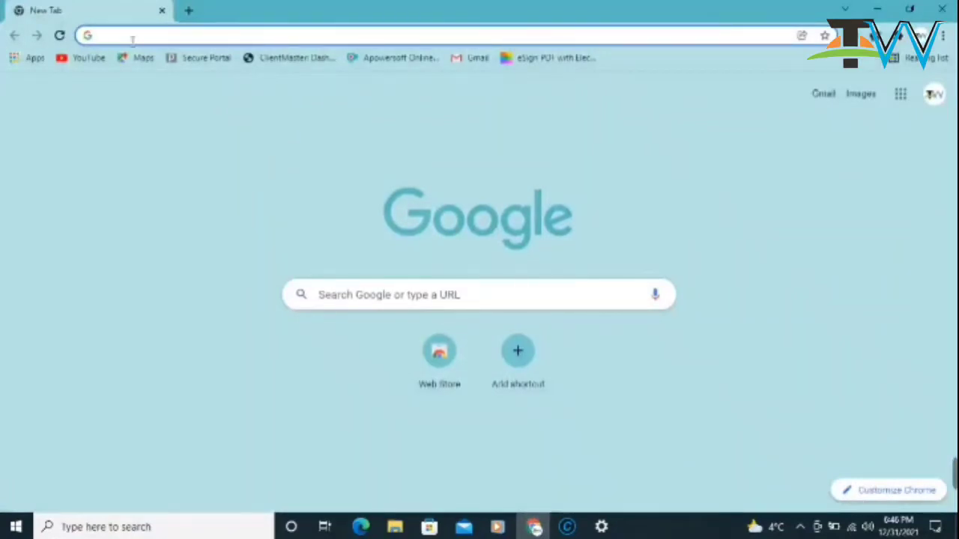
{"action": "type", "text": "intel bluetooth driver for windows 10 64 bit"}
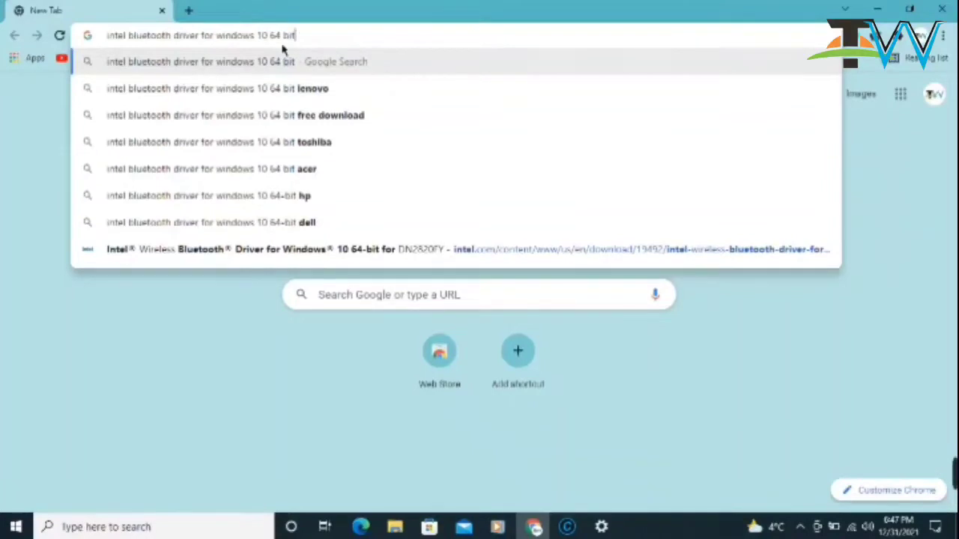
{"action": "key", "text": "Return"}
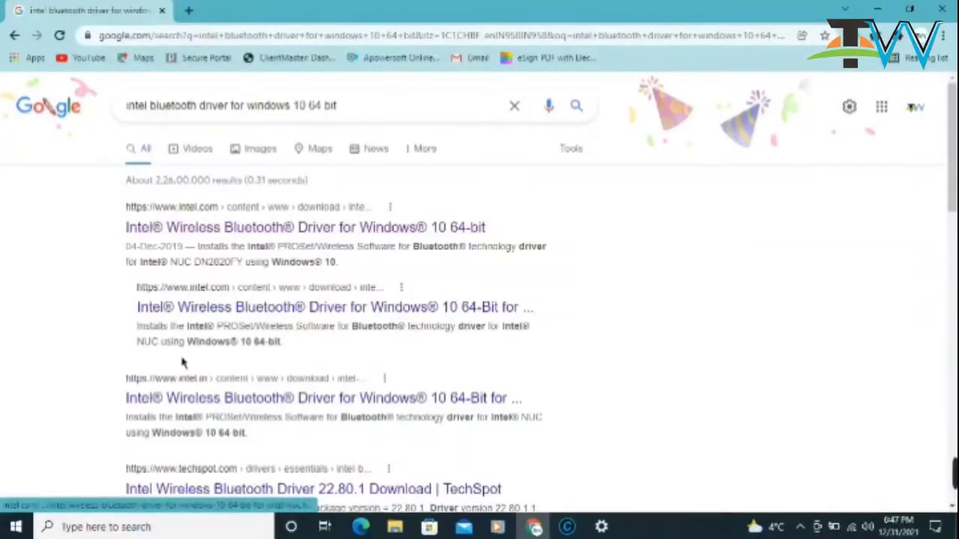
{"action": "left_click", "coordinate": [225, 229]}
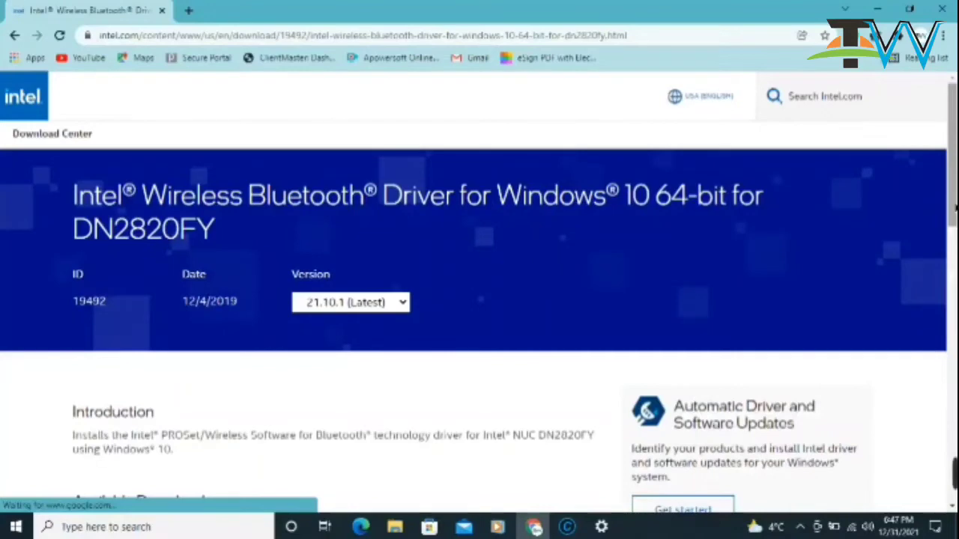
Download the 64-bit driver bt_21.10.1_64_win10.exe and accept the Intel software license agreement.
{"action": "left_click_drag", "start_coordinate": [955, 210], "coordinate": [944, 310]}
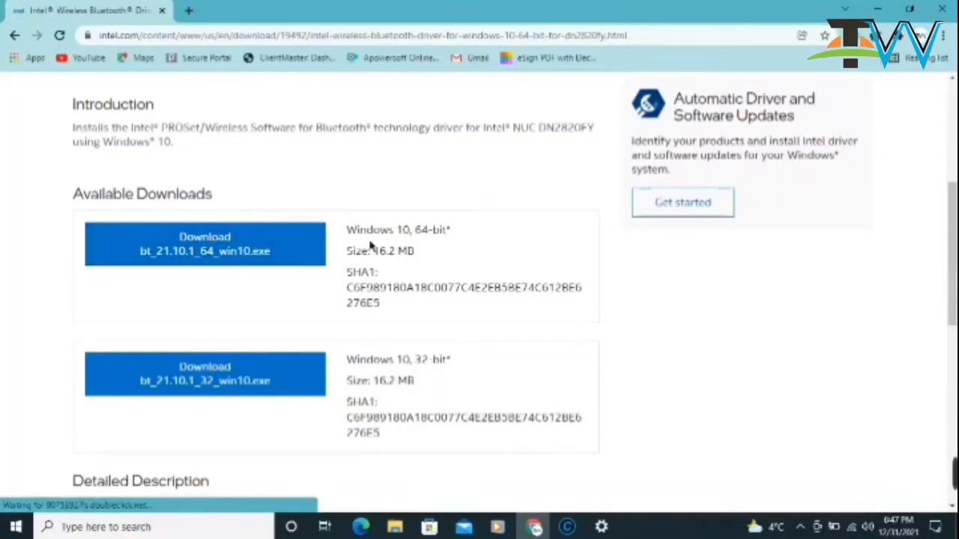
{"action": "left_click", "coordinate": [211, 257]}
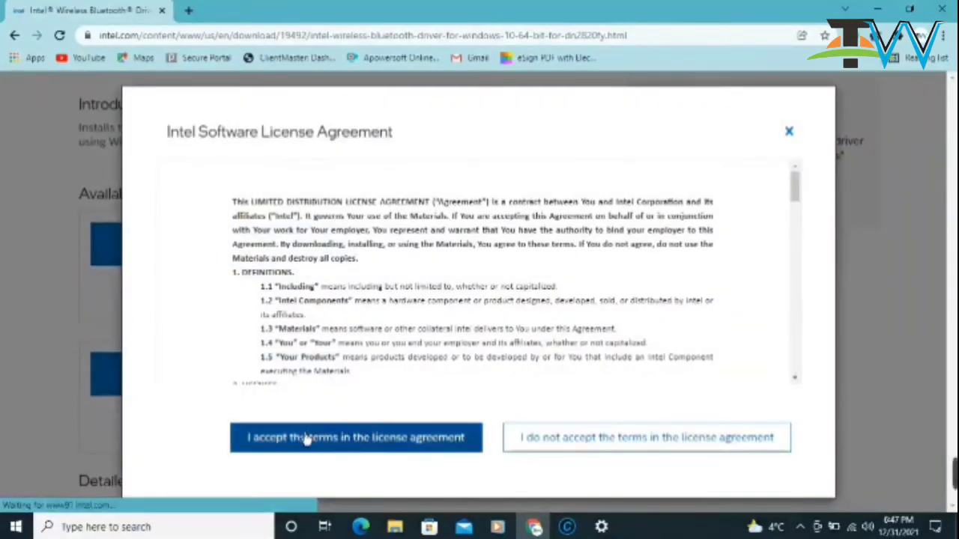
{"action": "left_click", "coordinate": [297, 444]}
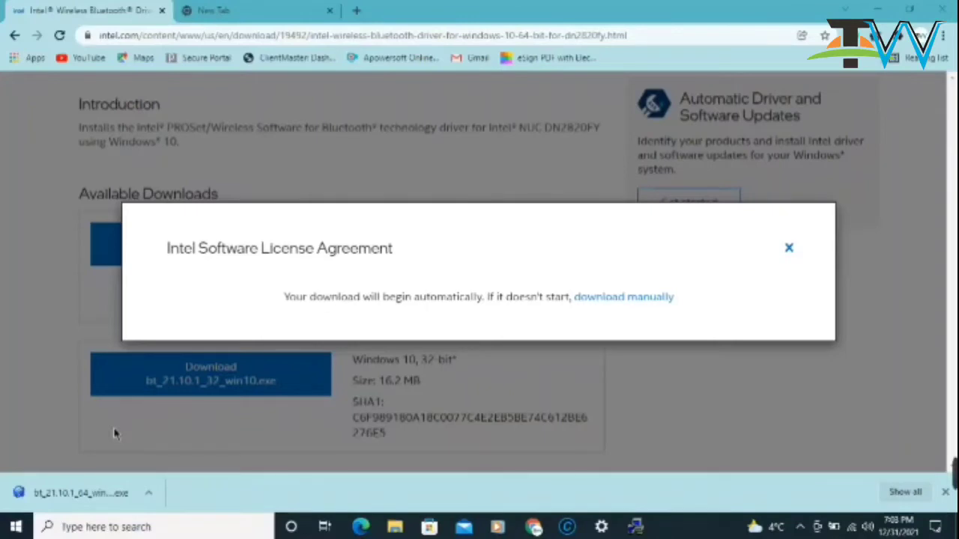
Run the downloaded Intel Wireless Bluetooth installer through to completion, and minimize the browser.
{"action": "left_click", "coordinate": [93, 494]}
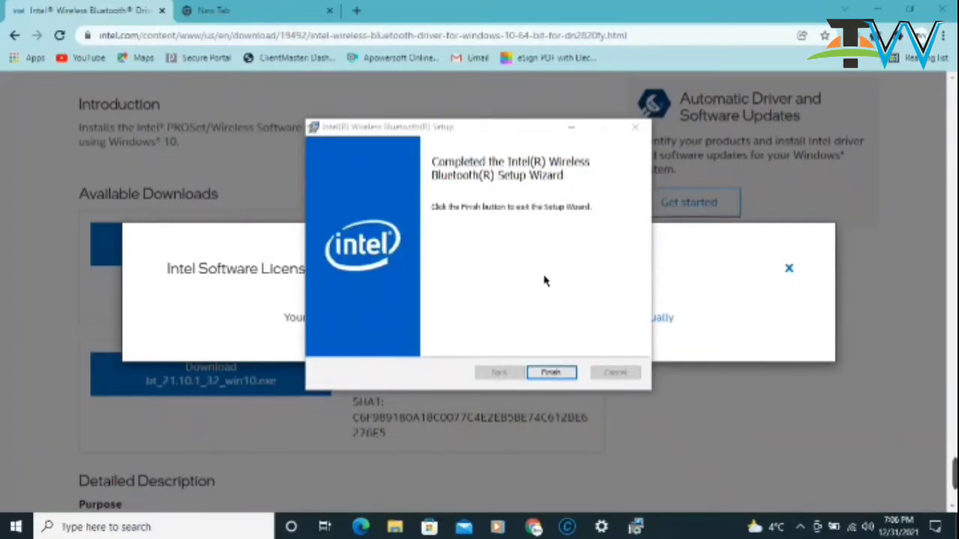
{"action": "left_click", "coordinate": [555, 374]}
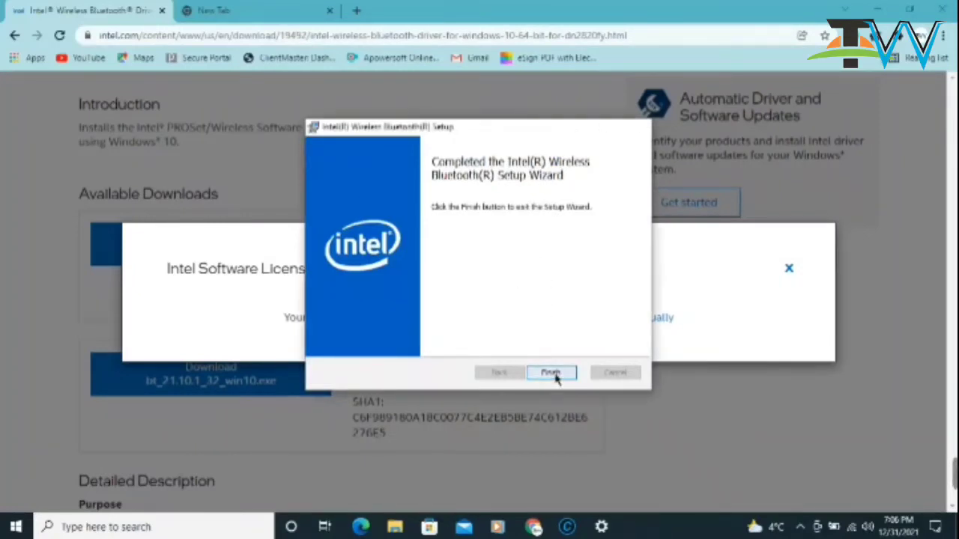
{"action": "left_click", "coordinate": [881, 6]}
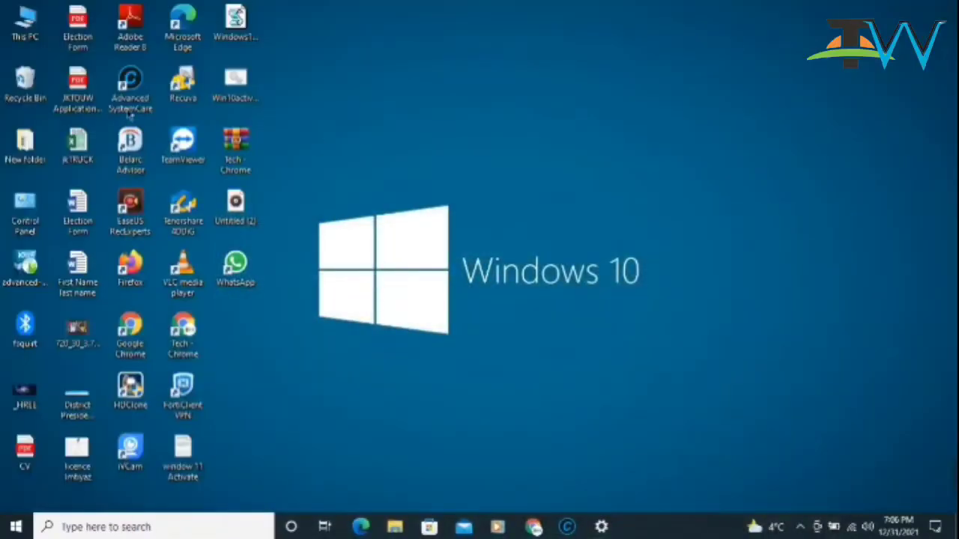
Find and open Device Manager through a Windows search for "device", and expand the Bluetooth category.
{"action": "left_click", "coordinate": [117, 529]}
{"action": "type", "text": "device"}
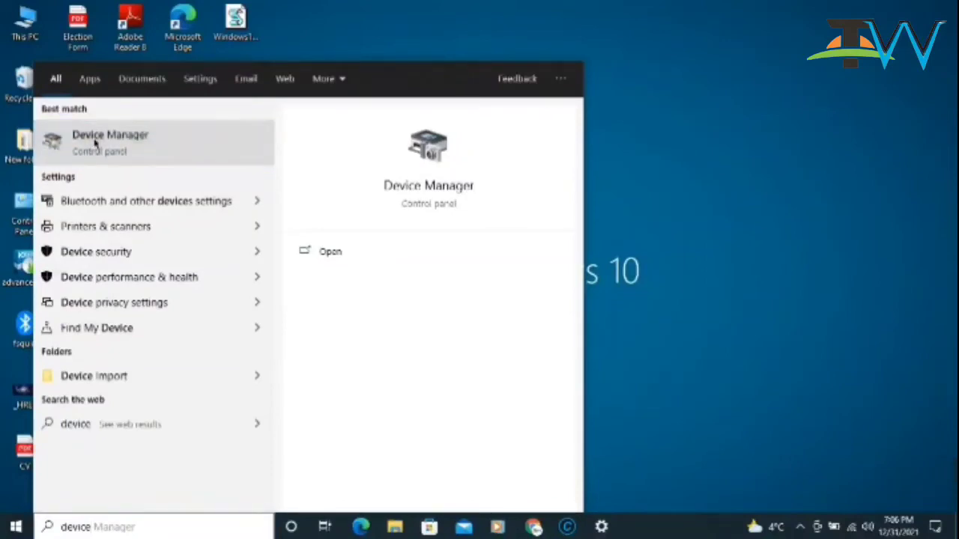
{"action": "left_click", "coordinate": [96, 142]}
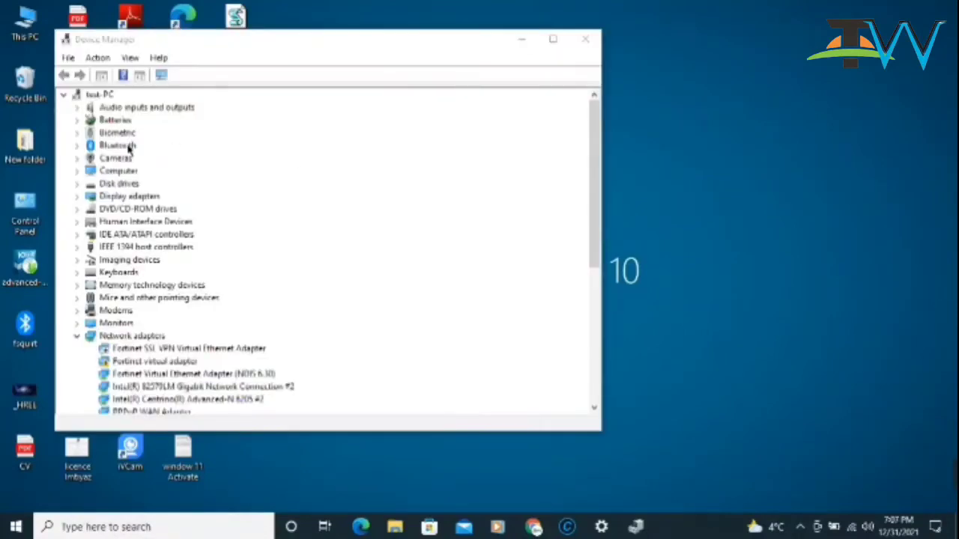
{"action": "left_click", "coordinate": [120, 146]}
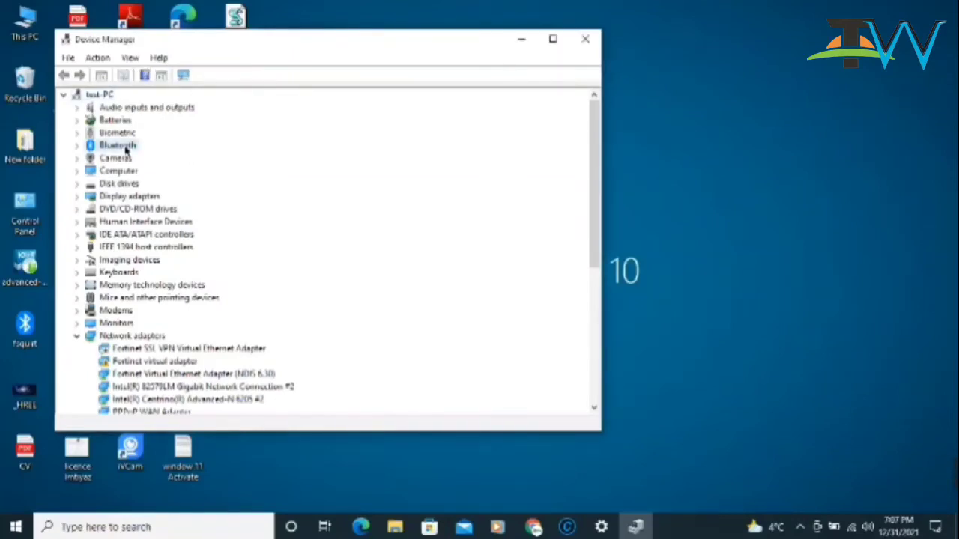
{"action": "left_click", "coordinate": [78, 147]}
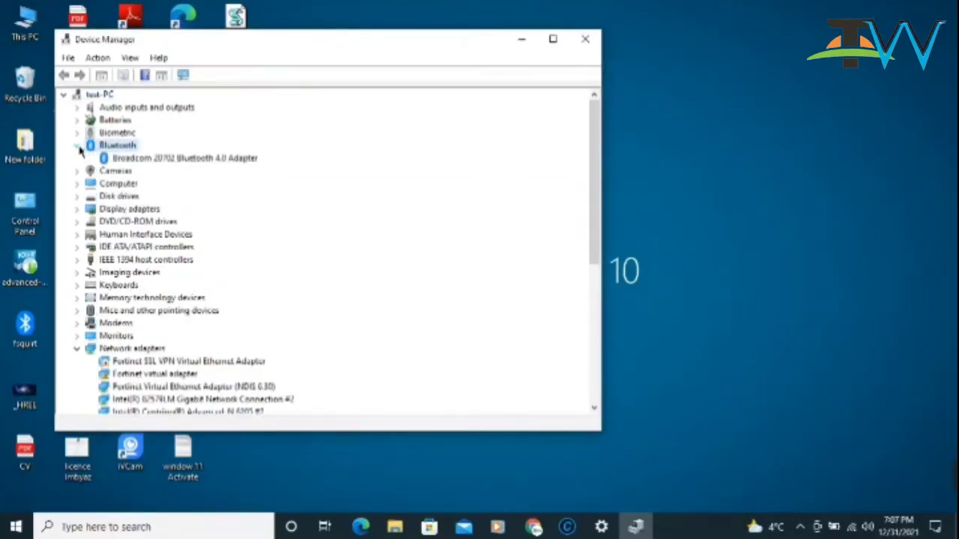
Check the available actions for the Broadcom 20702 Bluetooth 4.0 Adapter, and minimize Device Manager.
{"action": "left_click", "coordinate": [195, 159]}
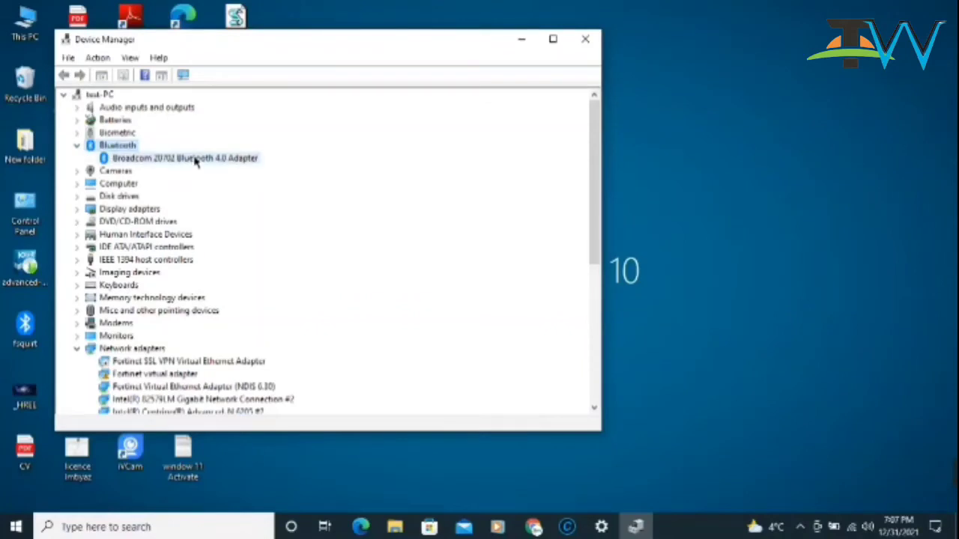
{"action": "right_click", "coordinate": [196, 160]}
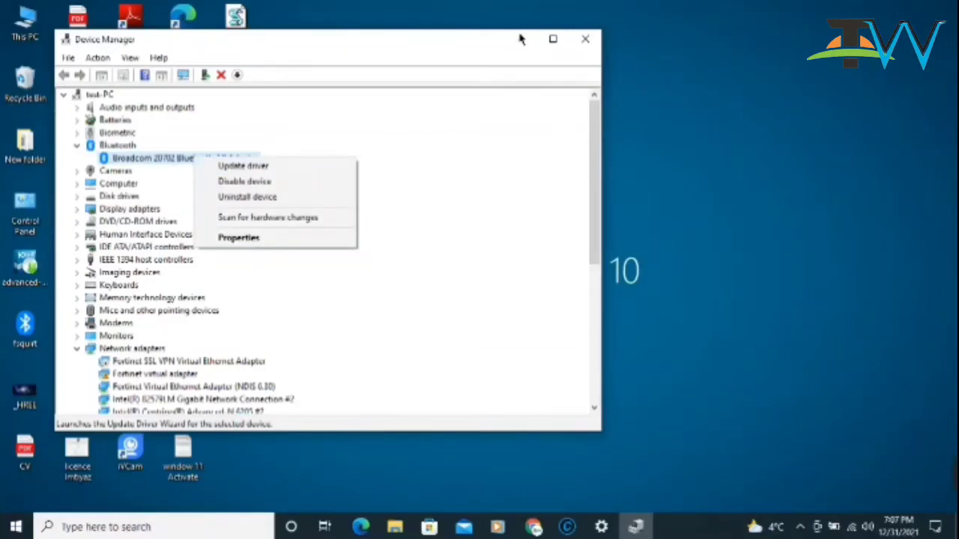
{"action": "left_click", "coordinate": [494, 209]}
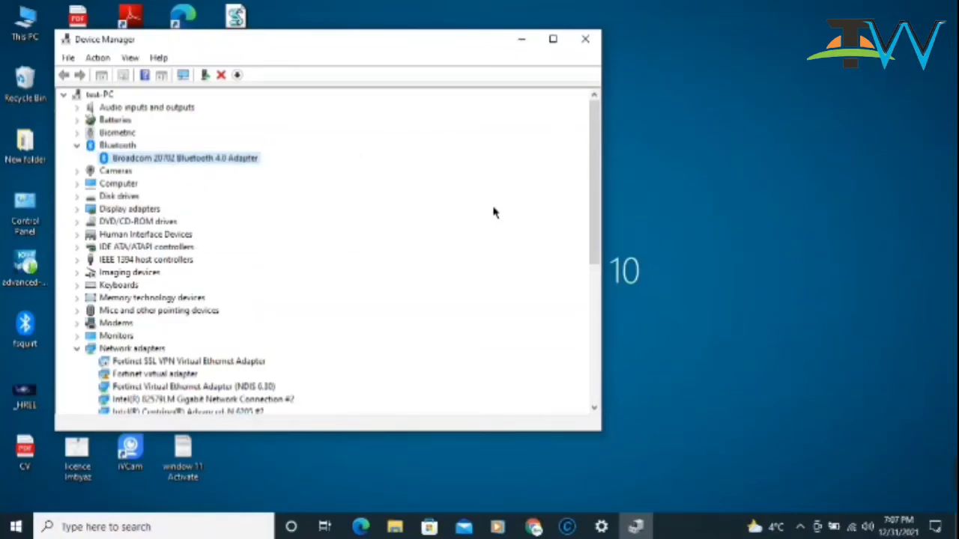
{"action": "left_click", "coordinate": [521, 40]}
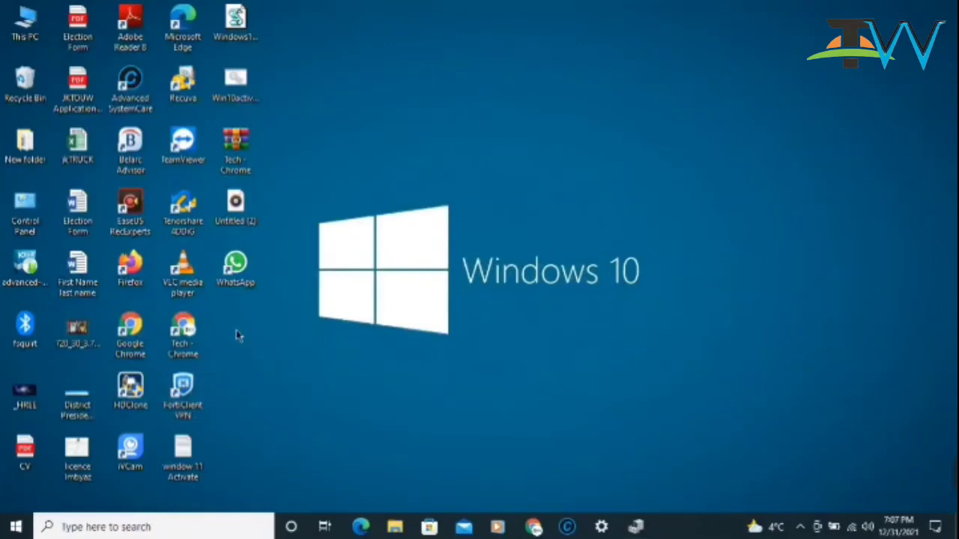
Open This PC and browse to the System32 folder inside Windows on Local Disk (C:).
{"action": "double_click", "coordinate": [26, 32]}
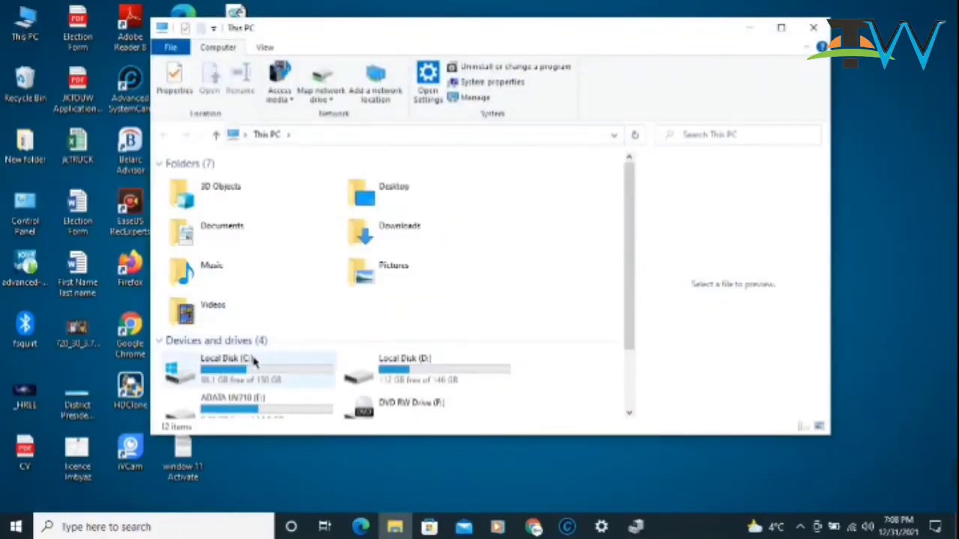
{"action": "double_click", "coordinate": [253, 362]}
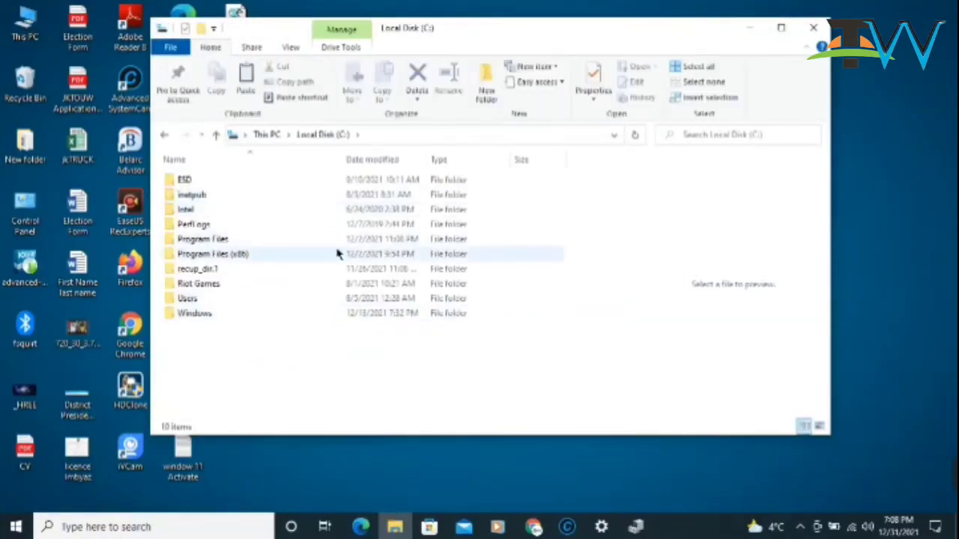
{"action": "double_click", "coordinate": [201, 315]}
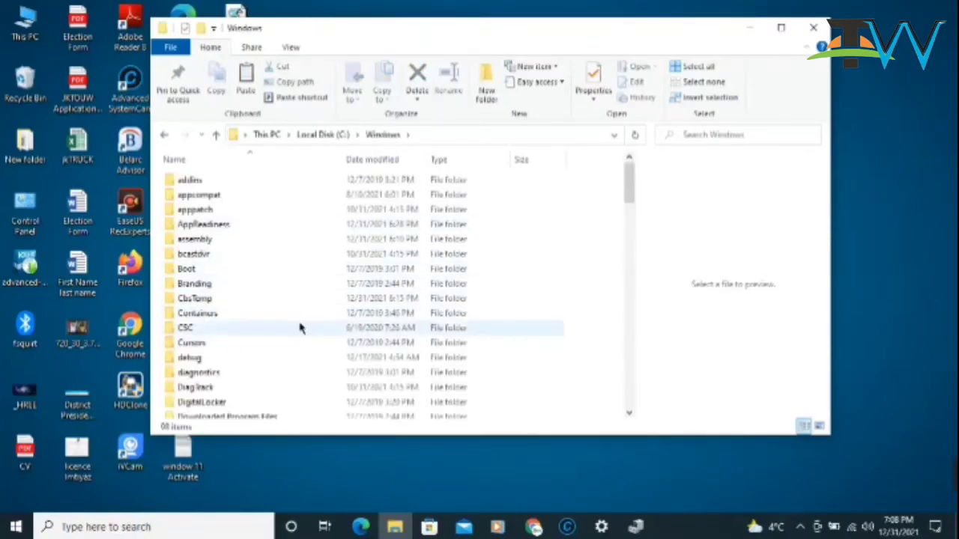
{"action": "type", "text": "system"}
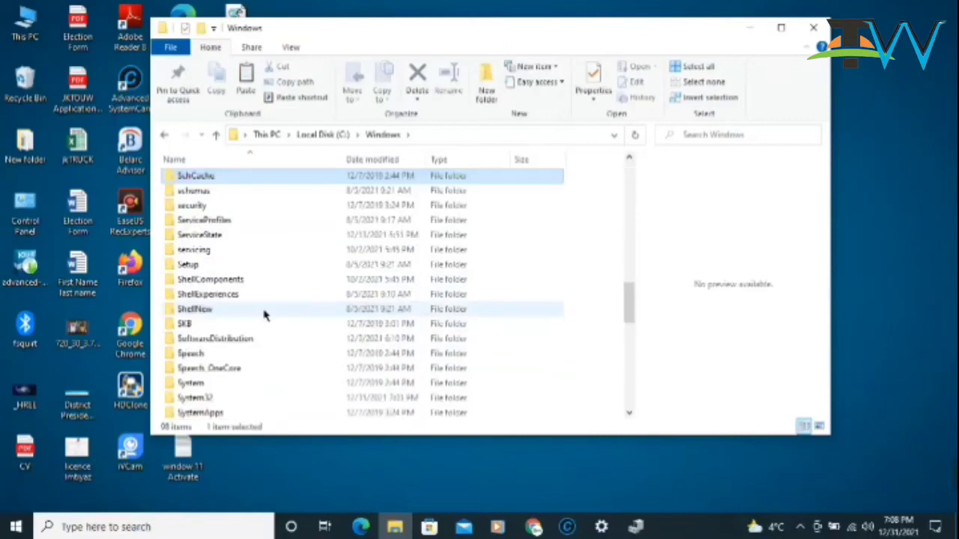
{"action": "double_click", "coordinate": [219, 400]}
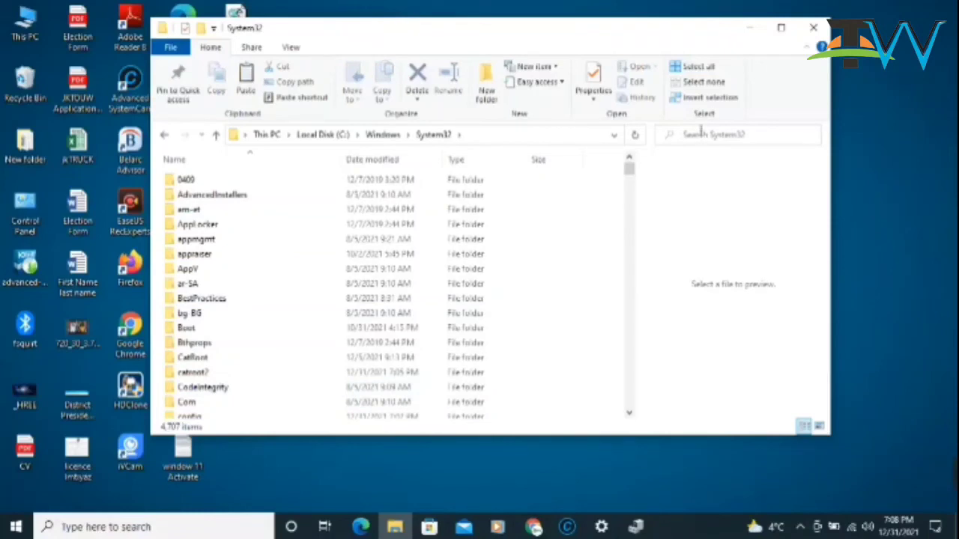
Search the System32 folder for "fsquirt".
{"action": "left_click", "coordinate": [702, 135]}
{"action": "type", "text": "S"}
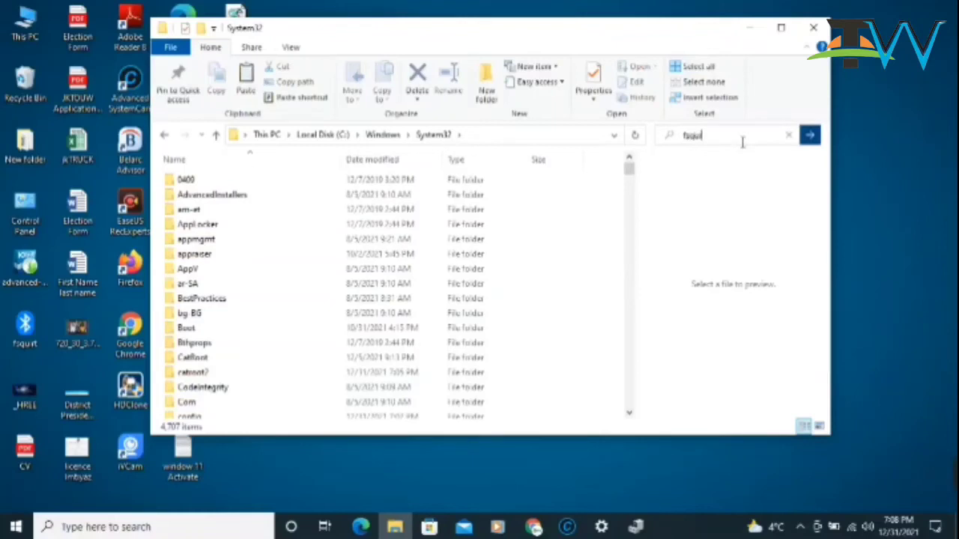
{"action": "left_click", "coordinate": [816, 139]}
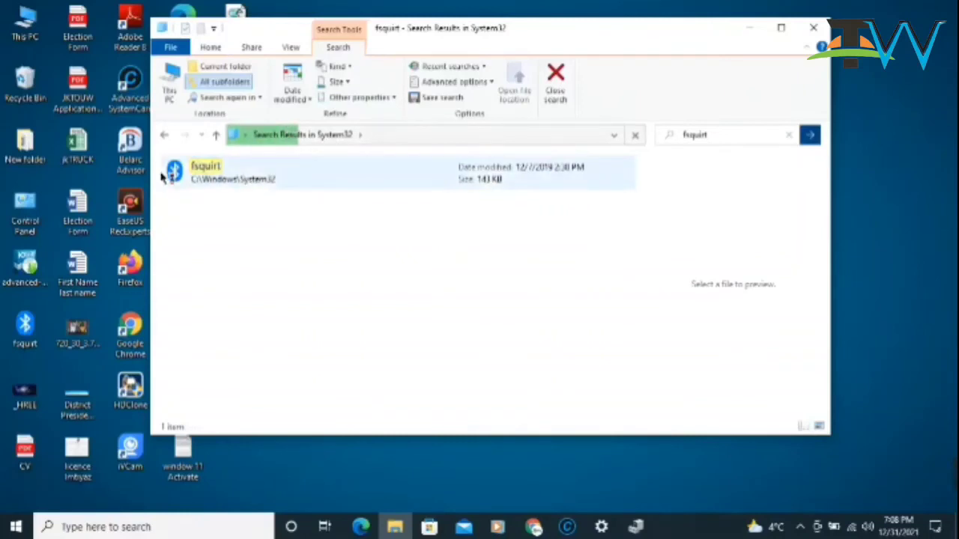
Copy the fsquirt application located in C:\Windows\System32 from the search results, and minimize File Explorer.
{"action": "right_click", "coordinate": [228, 173]}
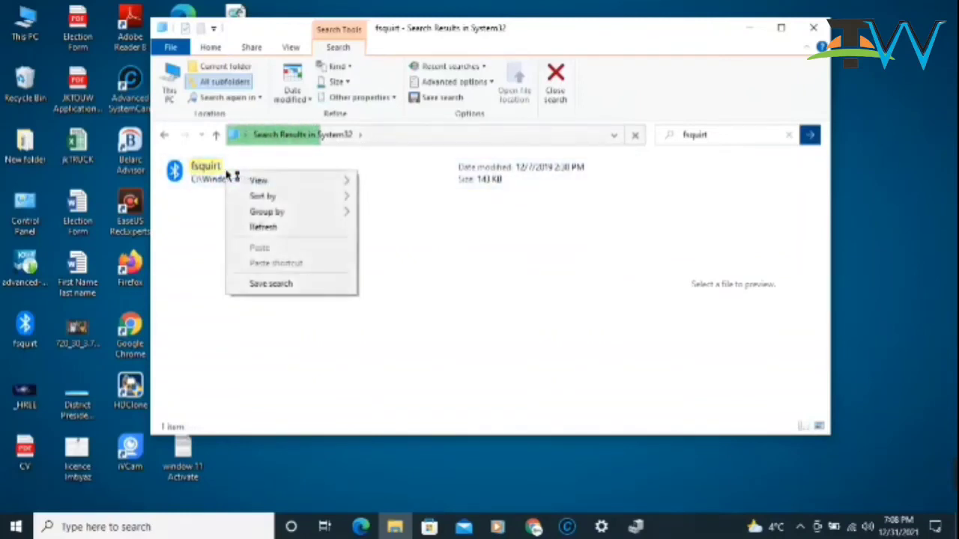
{"action": "left_click", "coordinate": [215, 175]}
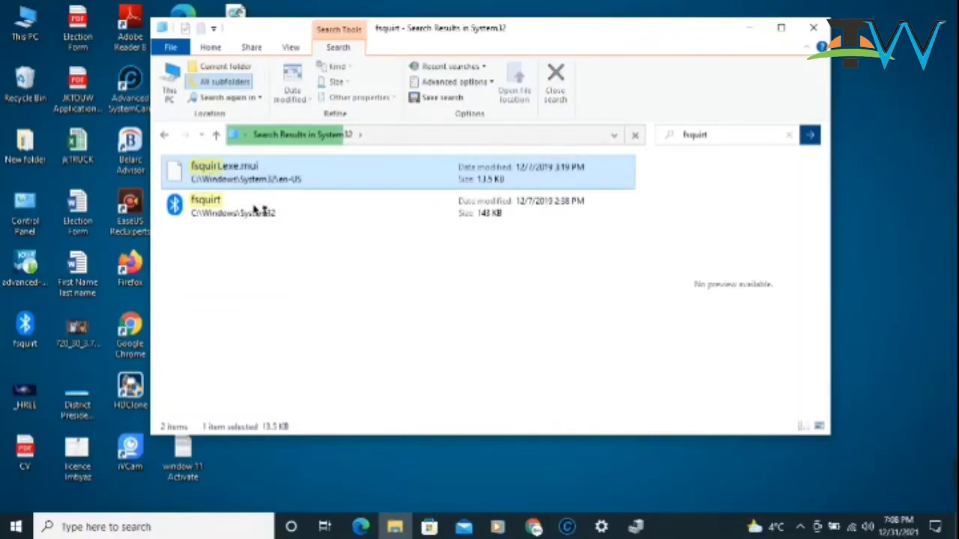
{"action": "key", "text": "shift+F10"}
{"action": "left_click", "coordinate": [185, 215]}
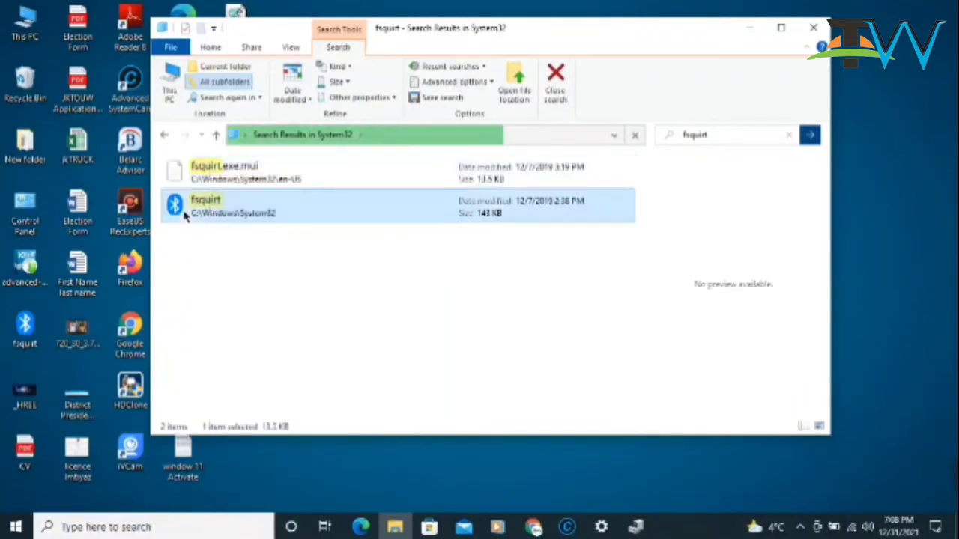
{"action": "right_click", "coordinate": [186, 215]}
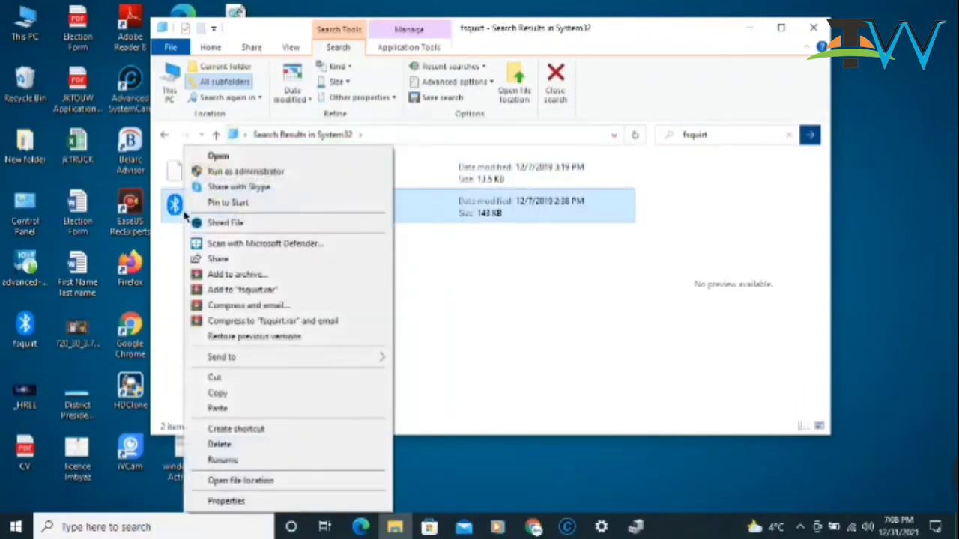
{"action": "left_click", "coordinate": [221, 397]}
{"action": "left_click", "coordinate": [757, 30]}
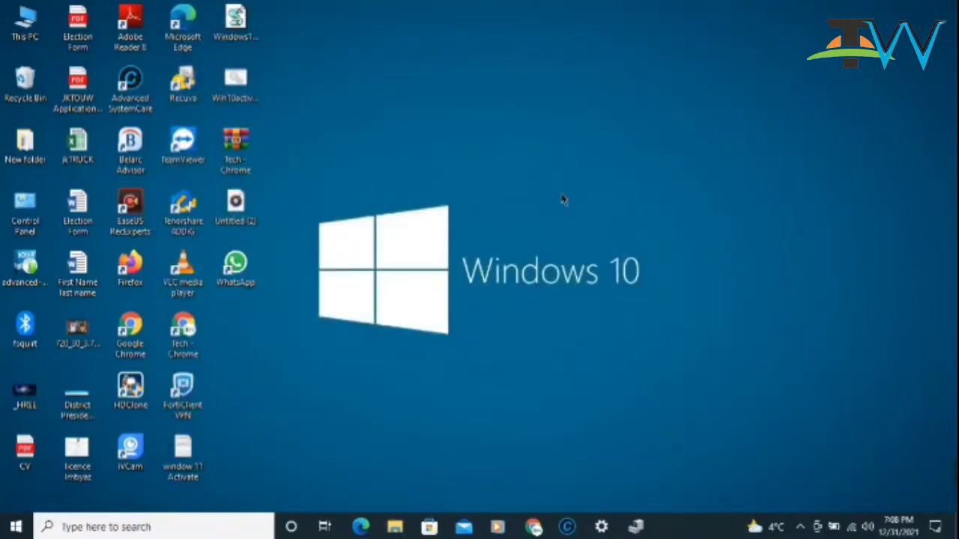
Paste fsquirt onto the desktop, replacing the existing file, and test-launch Bluetooth File Transfer before cancelling it.
{"action": "right_click", "coordinate": [333, 339]}
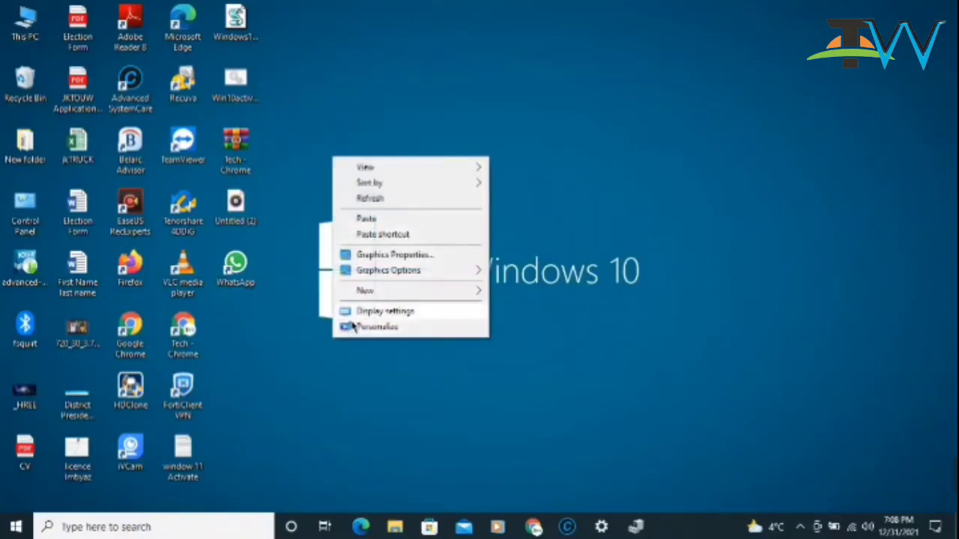
{"action": "left_click", "coordinate": [365, 217]}
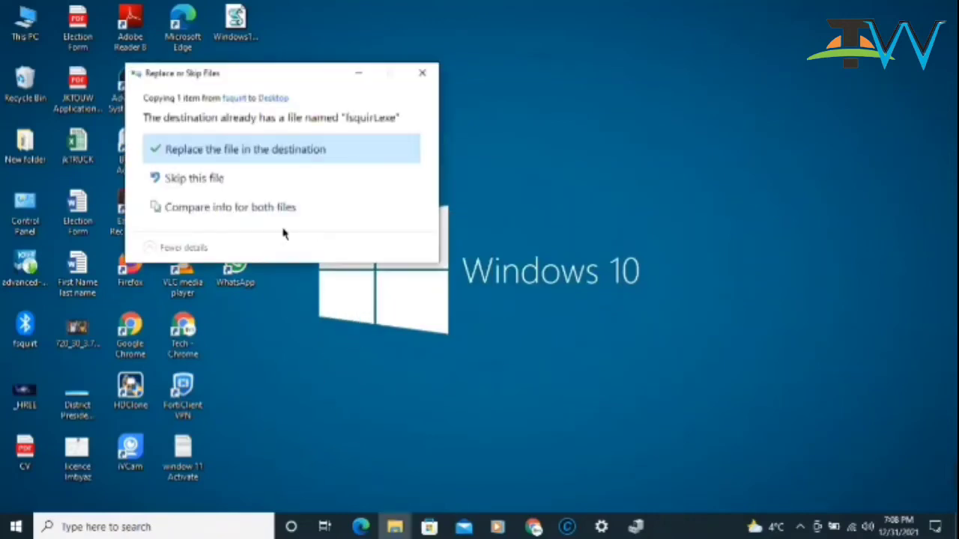
{"action": "left_click", "coordinate": [235, 152]}
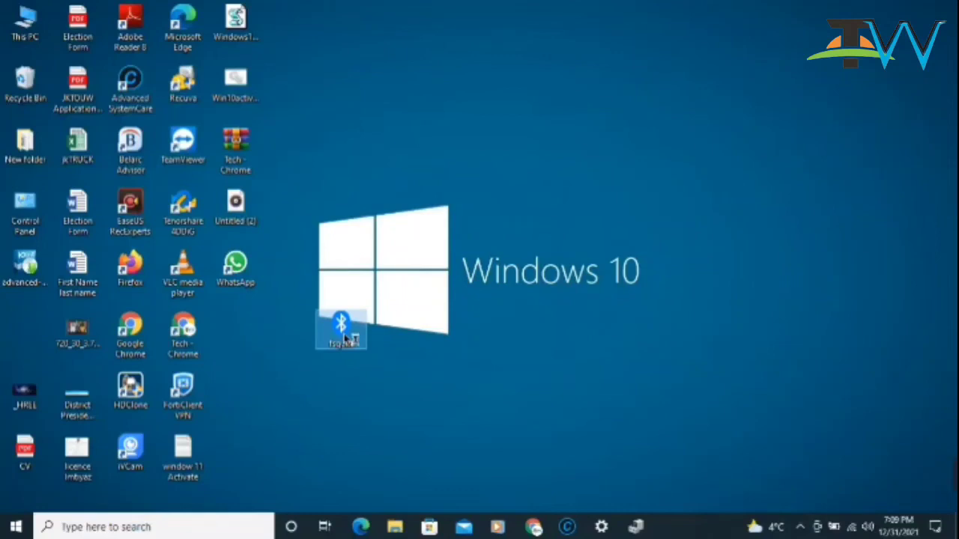
{"action": "double_click", "coordinate": [343, 337]}
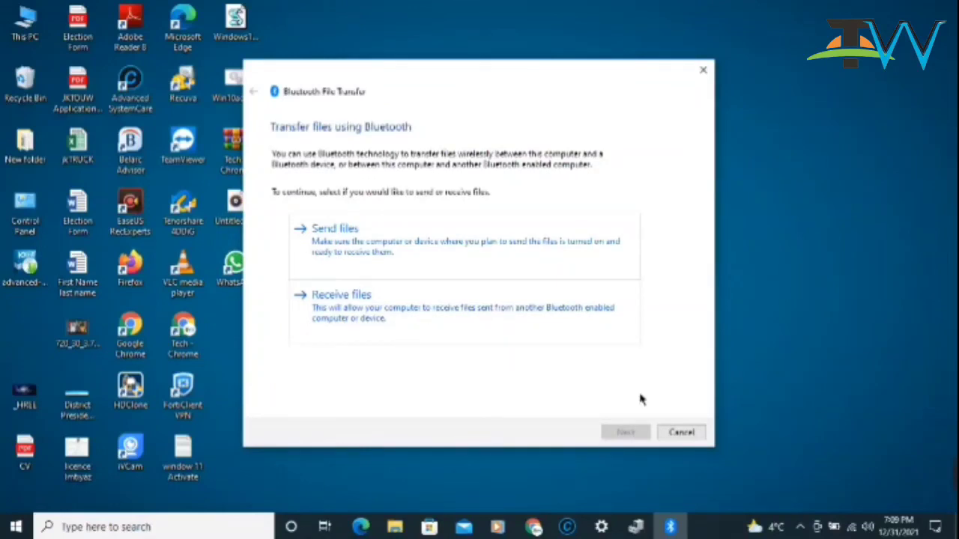
{"action": "left_click", "coordinate": [691, 434]}
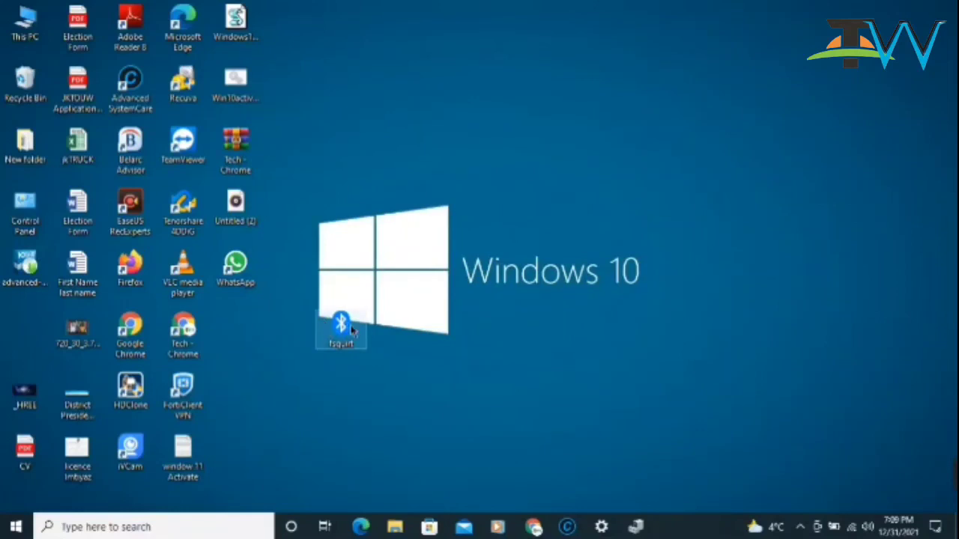
Pin fsquirt to the taskbar and move its desktop icon to the free spot below WhatsApp.
{"action": "left_click_drag", "start_coordinate": [347, 323], "coordinate": [706, 531]}
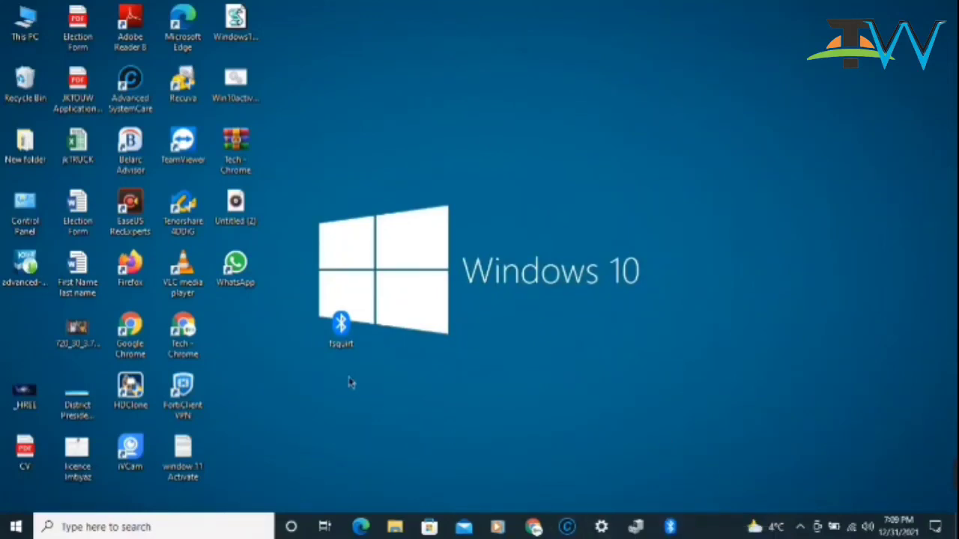
{"action": "left_click", "coordinate": [342, 335]}
{"action": "left_click_drag", "start_coordinate": [342, 334], "coordinate": [238, 331]}
{"action": "left_click", "coordinate": [454, 418]}
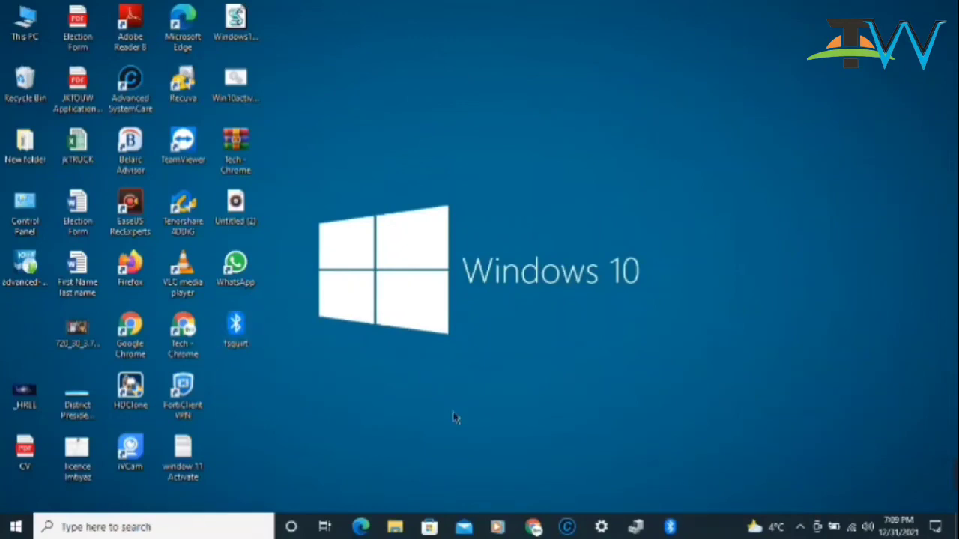